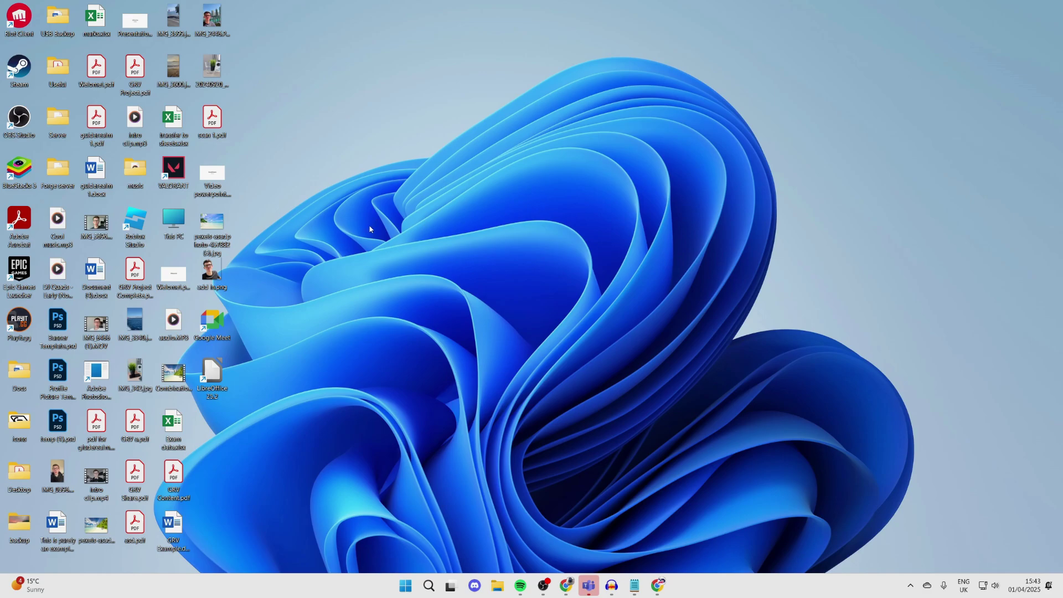
Step: Open IMG_3340.jpg from the desktop in Photos and show its See more actions
left_click(134, 323)
double_click(133, 322)
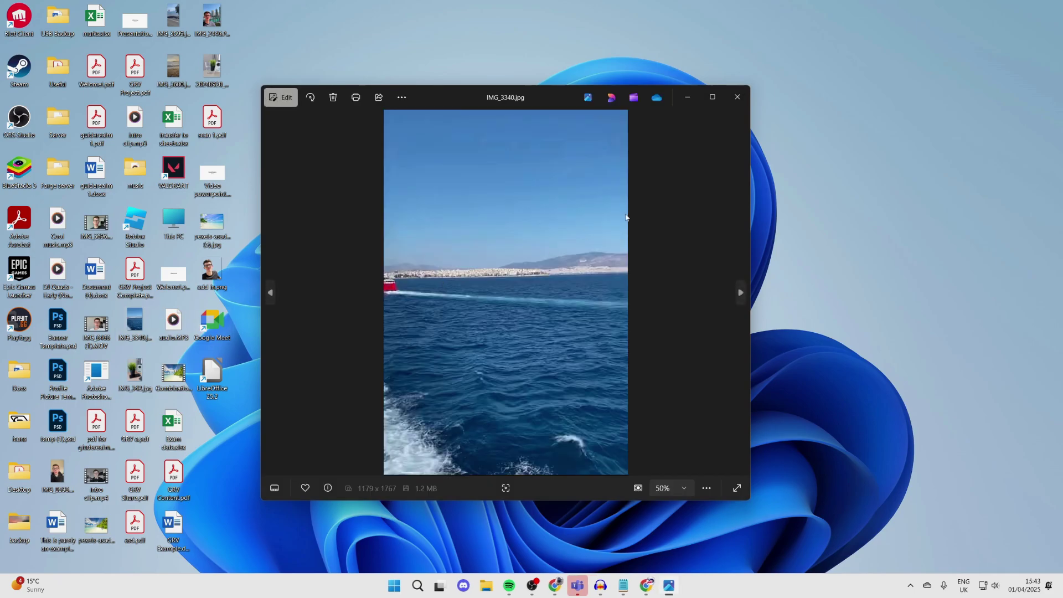
left_click(402, 98)
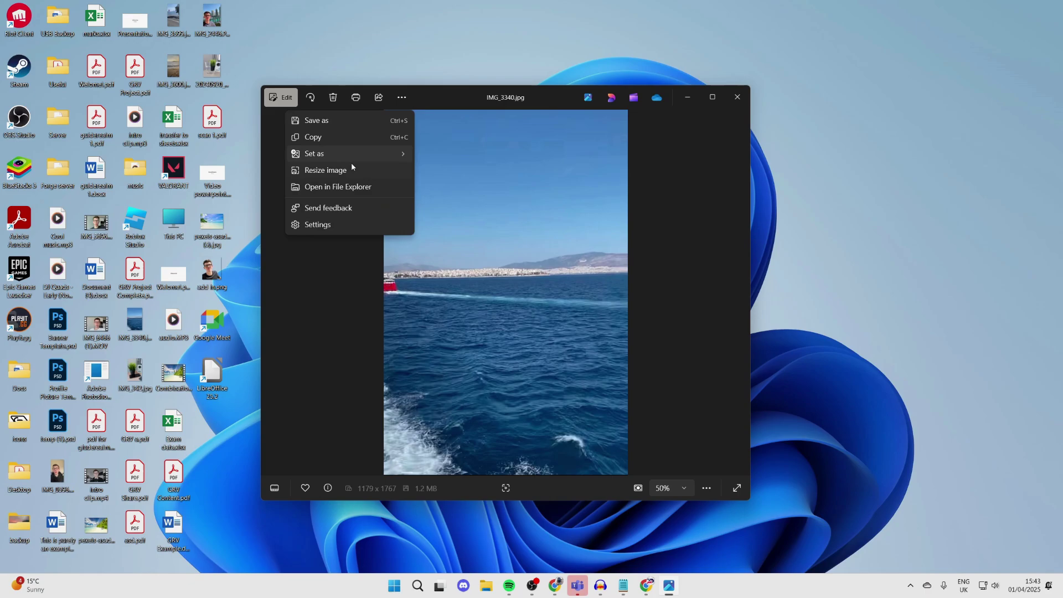
Step: Resize the photo by percentage to 80% width (943 x 1413 pixels) and save as a copy
left_click(325, 170)
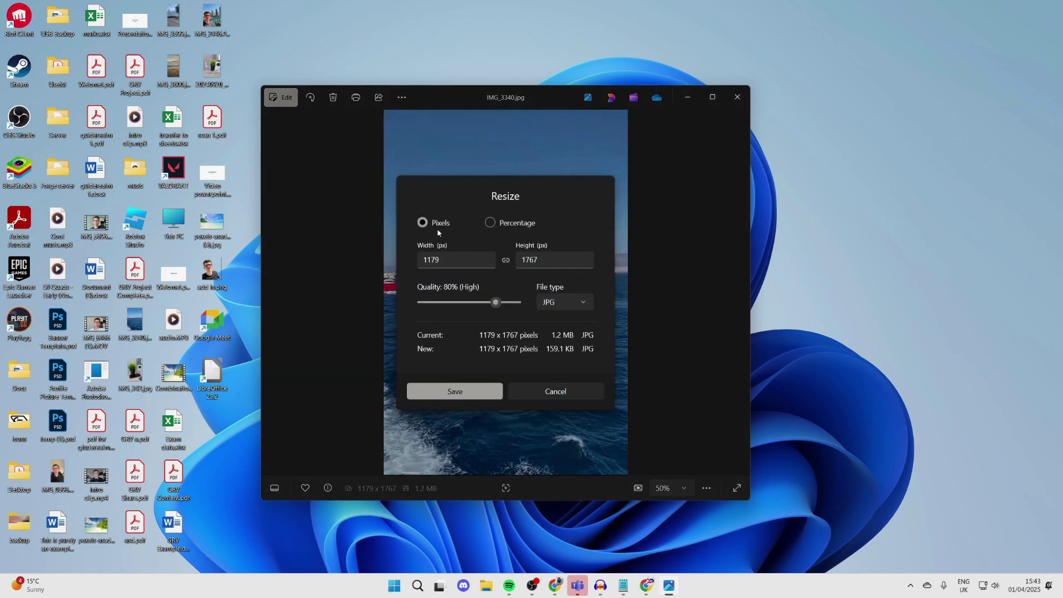
left_click(495, 223)
double_click(446, 258)
type("80")
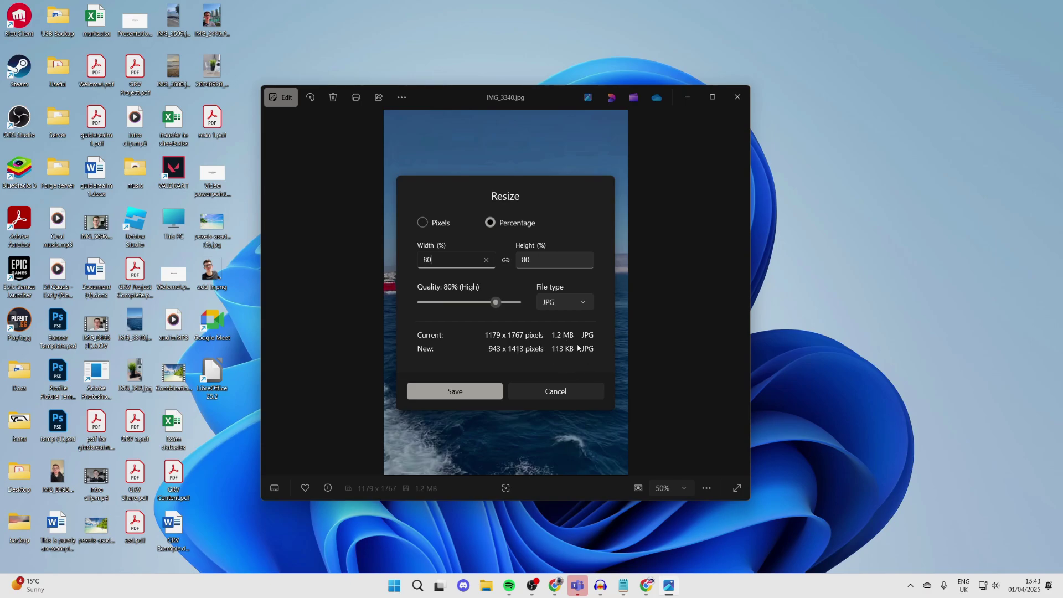
left_click(469, 394)
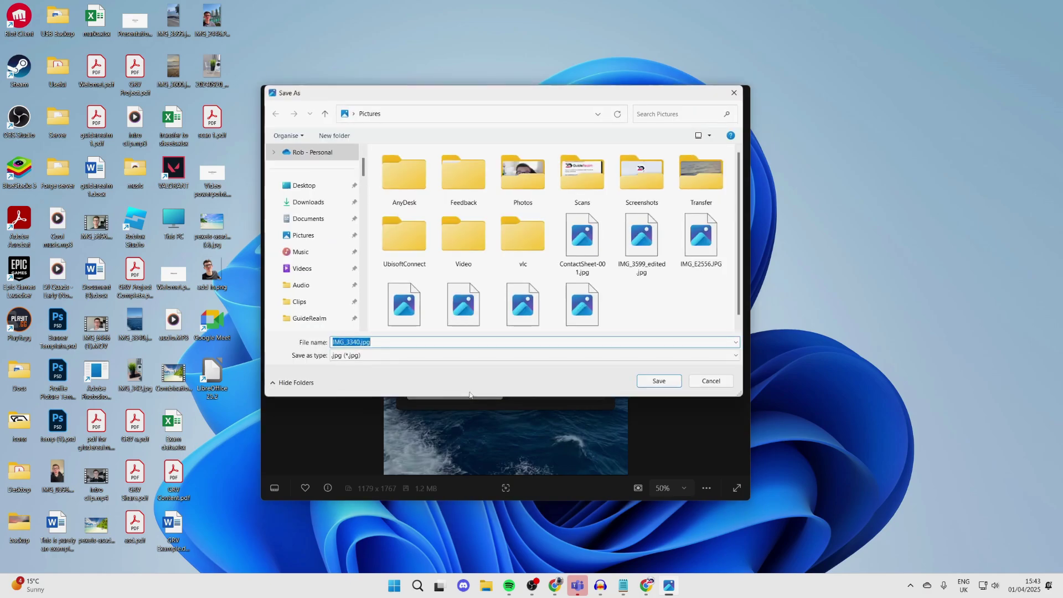
Step: Name the resized copy 'IMG_3340 2.jpg' and save it to the Desktop folder
left_click(359, 341)
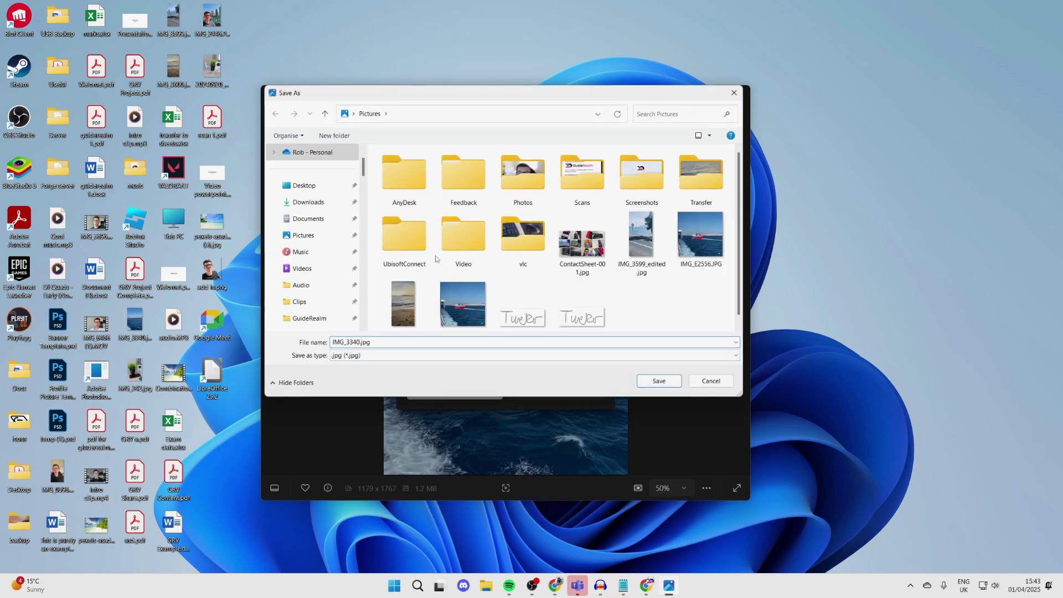
type("2")
left_click(315, 185)
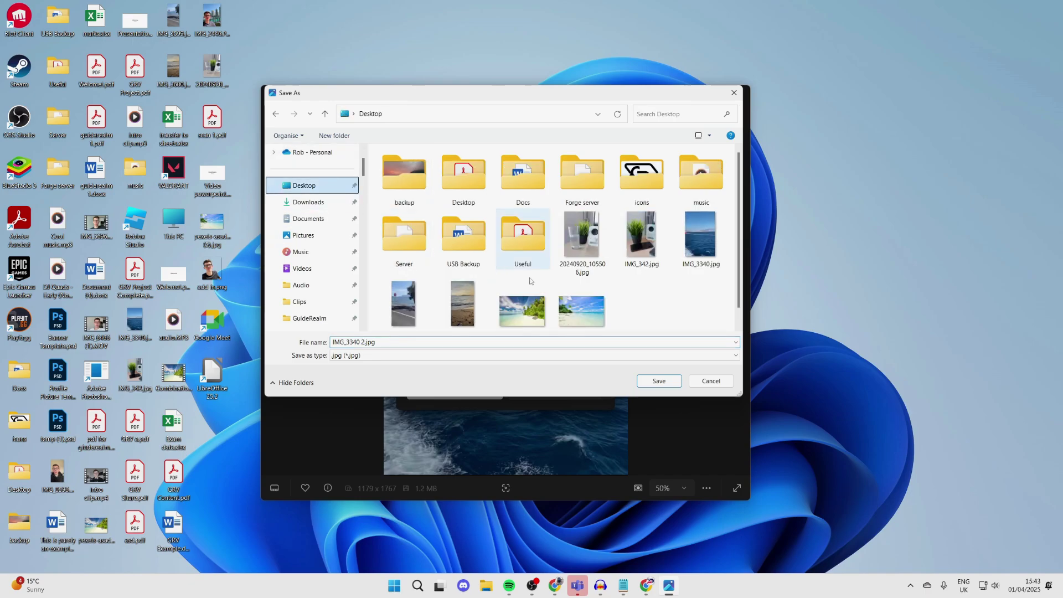
left_click(658, 381)
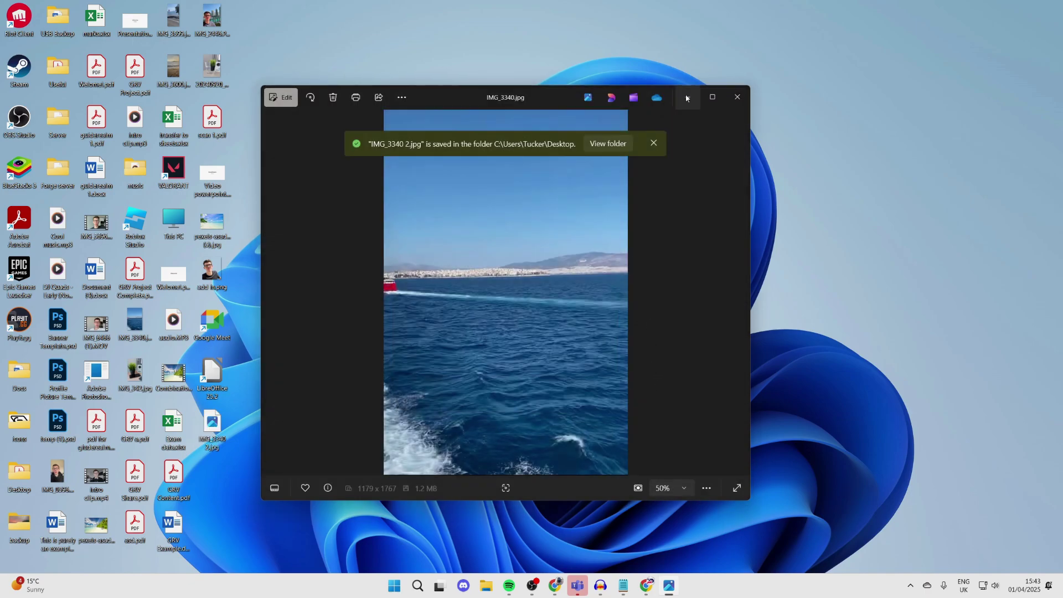
Step: Close the Photos viewer to return to the desktop
left_click(736, 97)
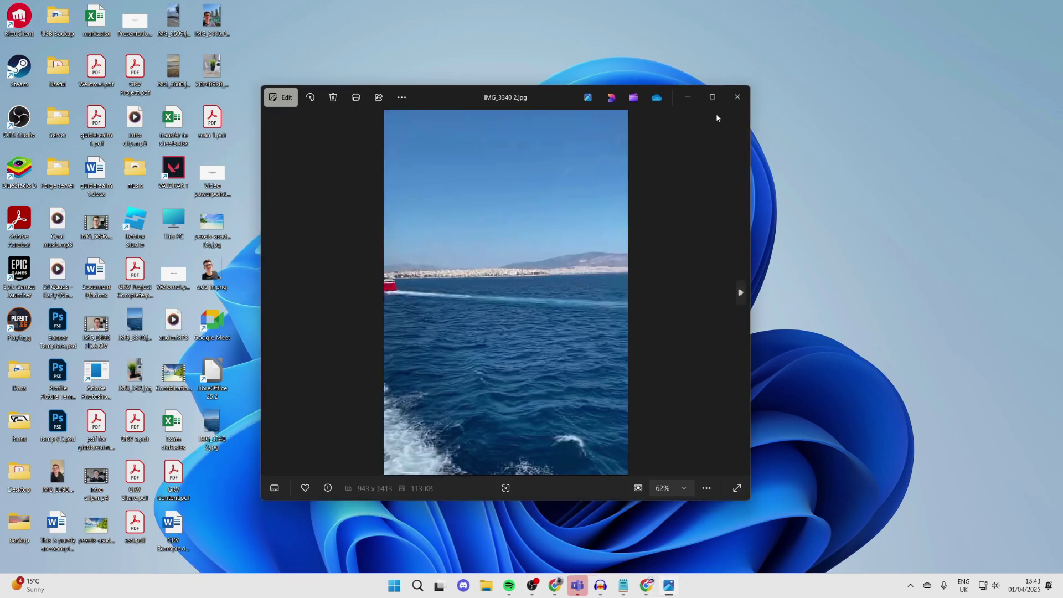
left_click(735, 98)
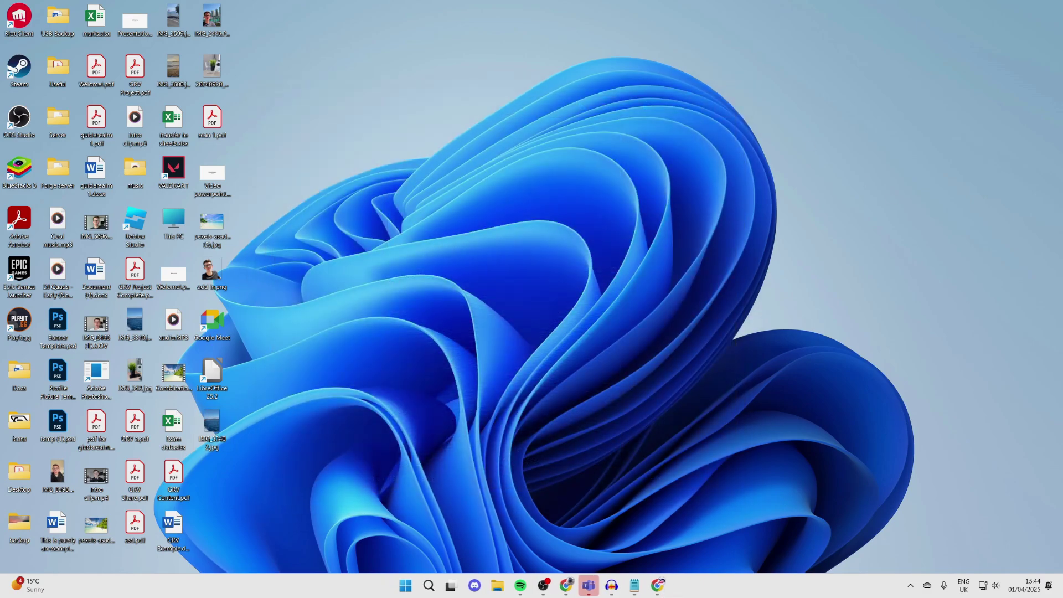